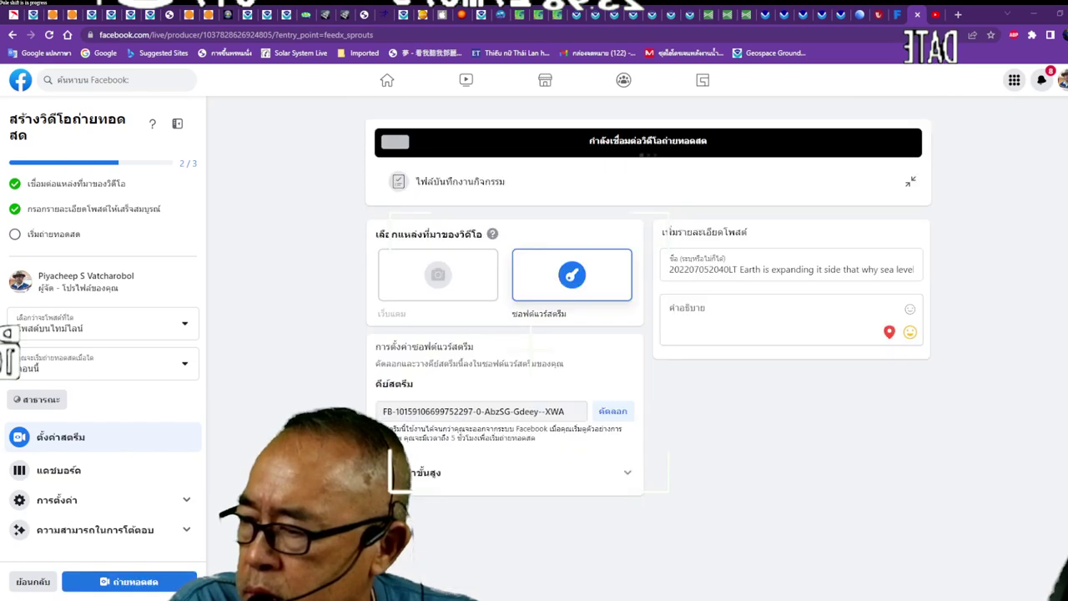
Step: Go live with the Facebook Live Producer broadcast
left_click(180, 582)
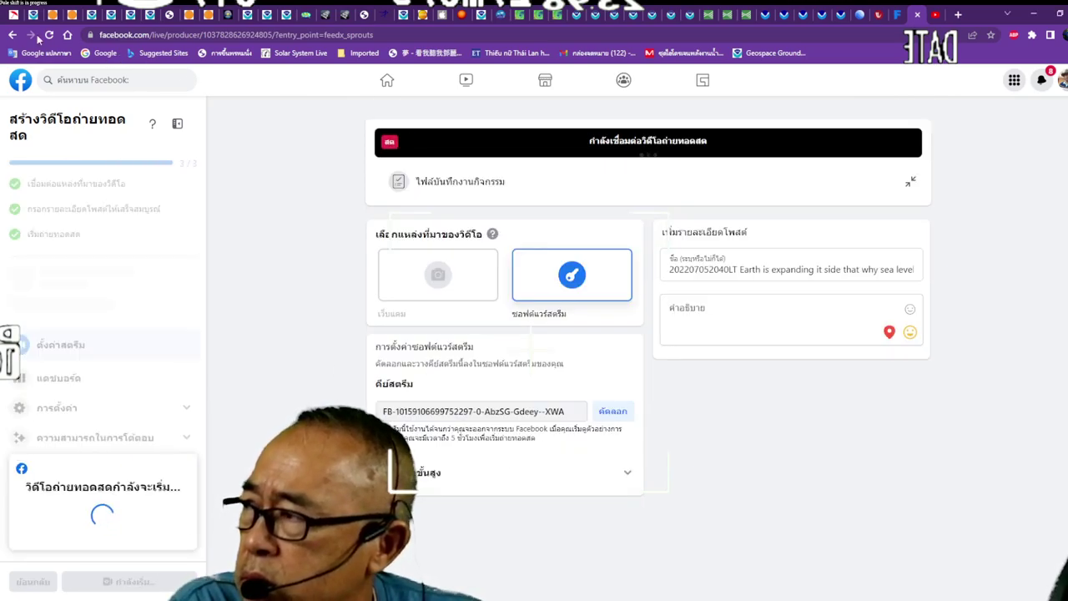
Step: Switch to the SpaceWeather.com tab showing July 5, 2022 storm watch and aurora news
left_click(15, 19)
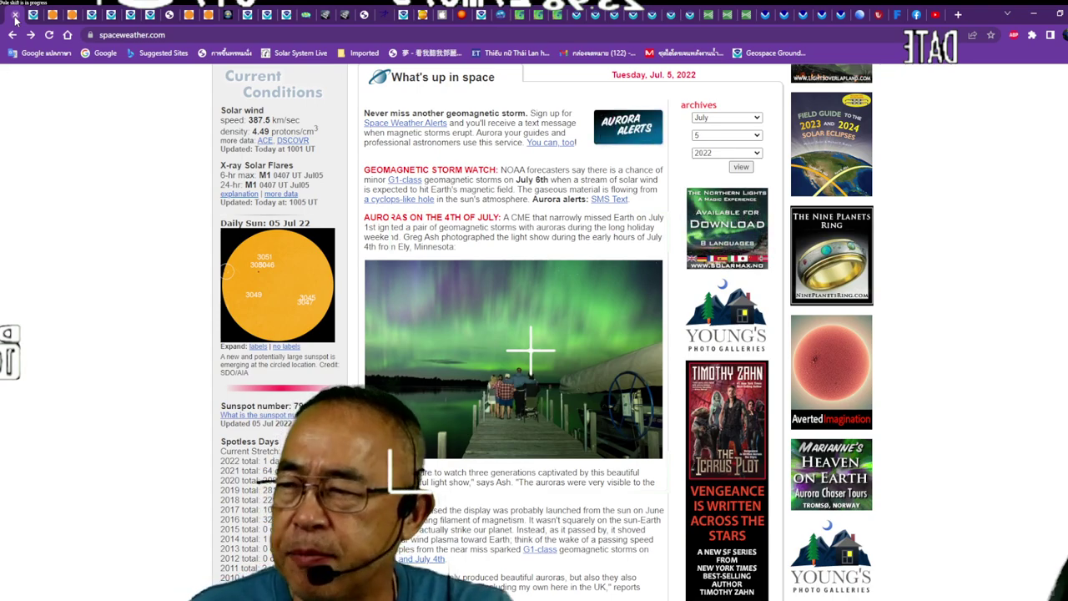
Step: Switch to the iSWA tab with July 4 BATSRUS field line, solar wind and magnetopause plots
left_click(326, 17)
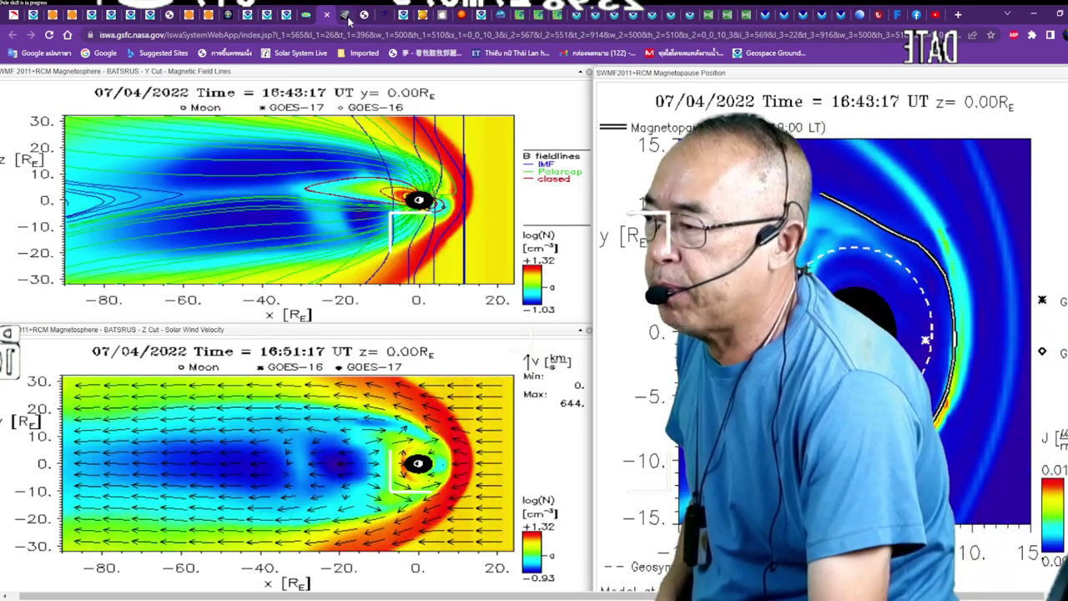
Step: Switch to the iSWA tab with July 5 BATSRUS-RCM polar cap potential maps
left_click(349, 20)
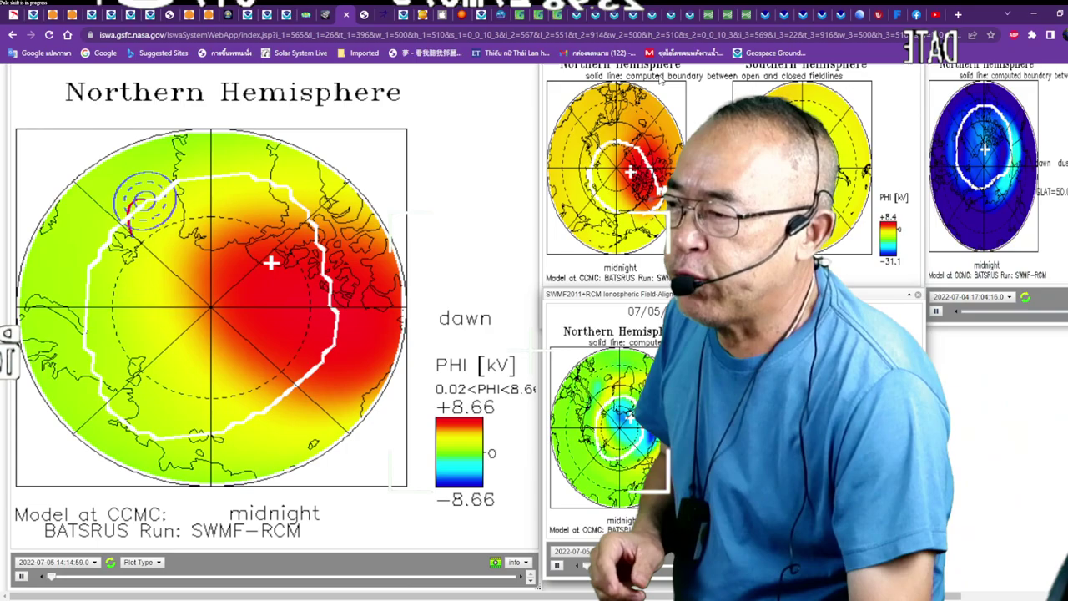
Step: Switch to the NDBC Station 23461 tab with its water column height chart
left_click(696, 16)
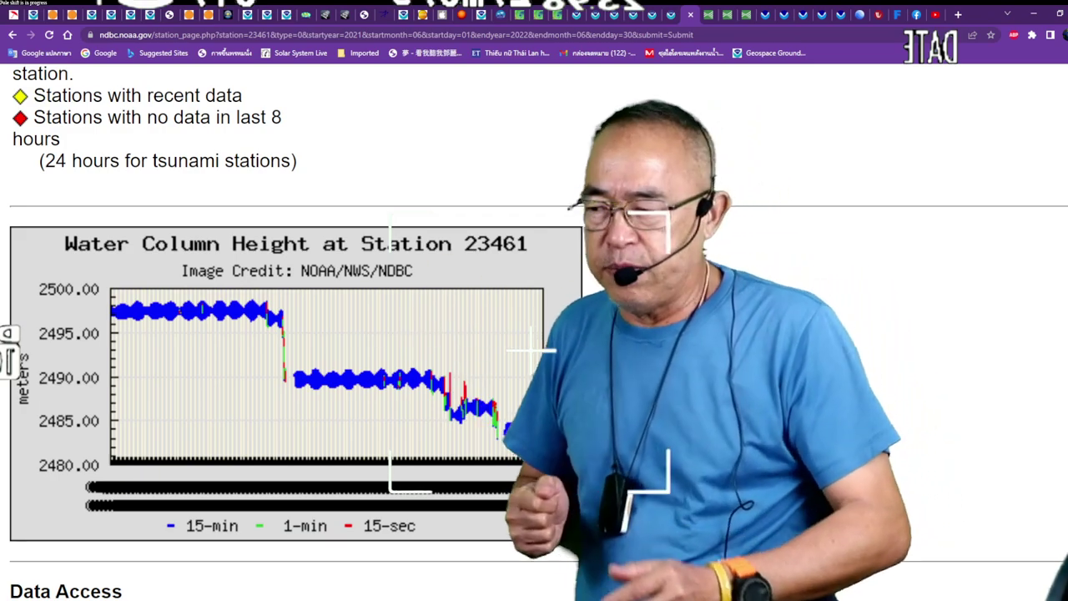
Step: Step through the Station 23219 and 56003 buoy tabs, ending on Station 56001
left_click(670, 16)
scroll(272, 333, "down", 3)
scroll(271, 334, "down", 3)
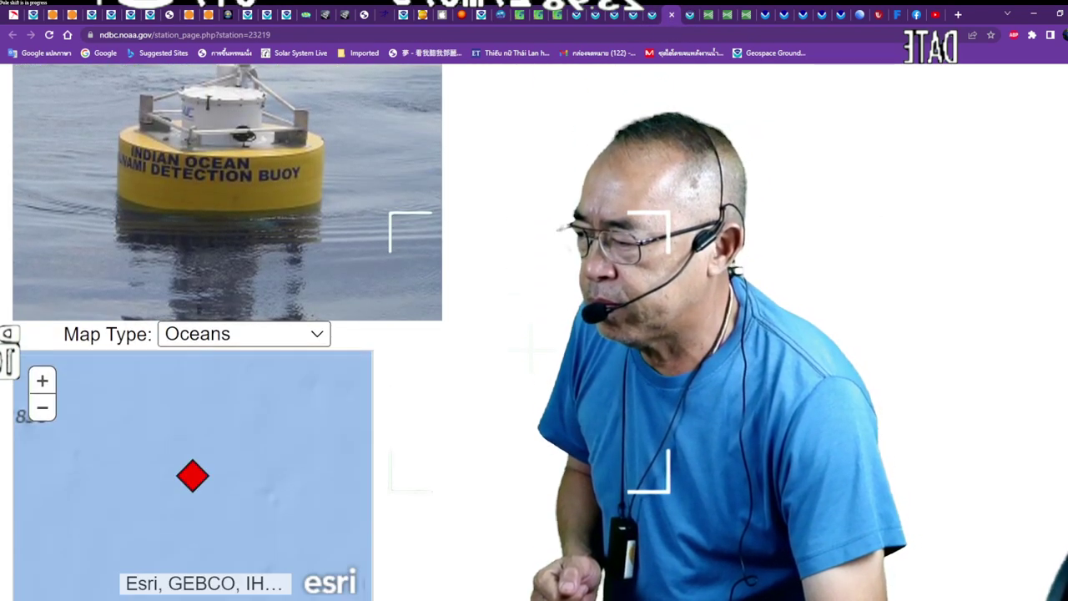
scroll(271, 333, "down", 3)
scroll(272, 334, "down", 3)
scroll(683, 88, "down", 2)
scroll(683, 88, "down", 2)
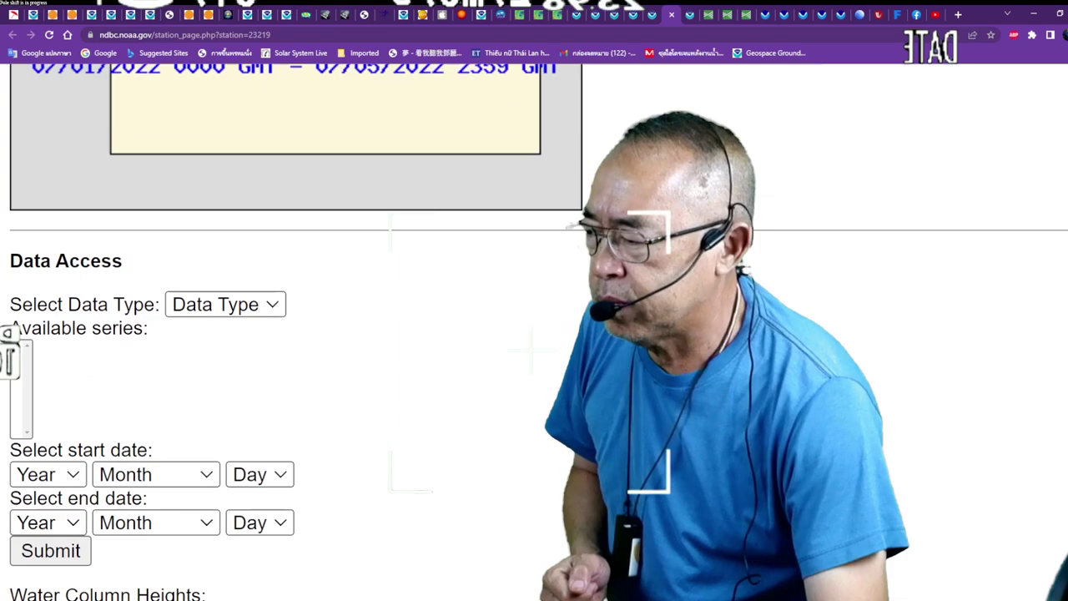
scroll(683, 88, "up", 3)
left_click(650, 17)
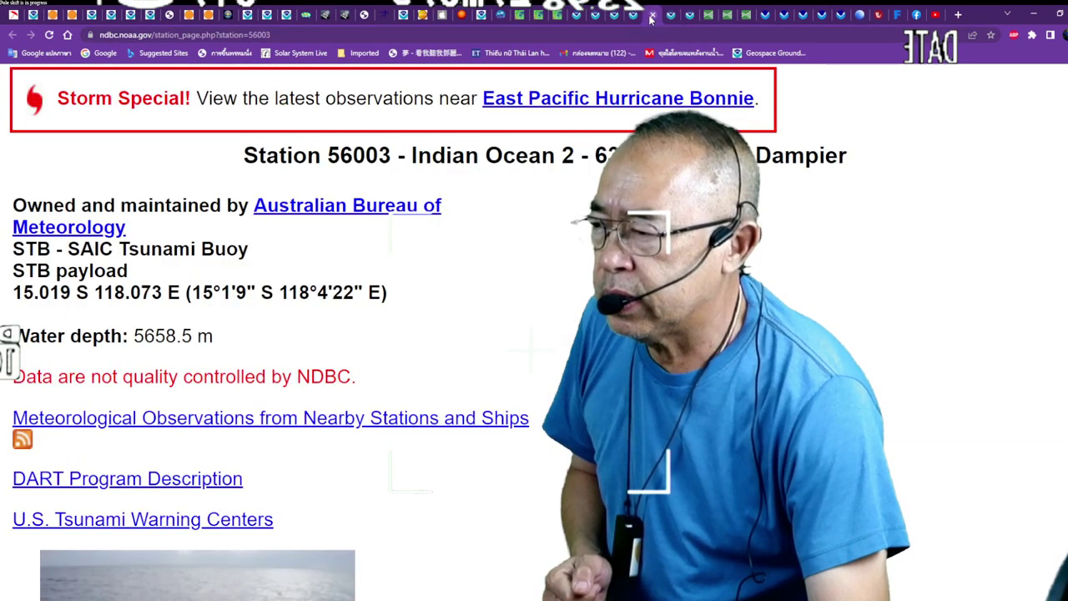
scroll(272, 333, "down", 3)
scroll(272, 333, "down", 5)
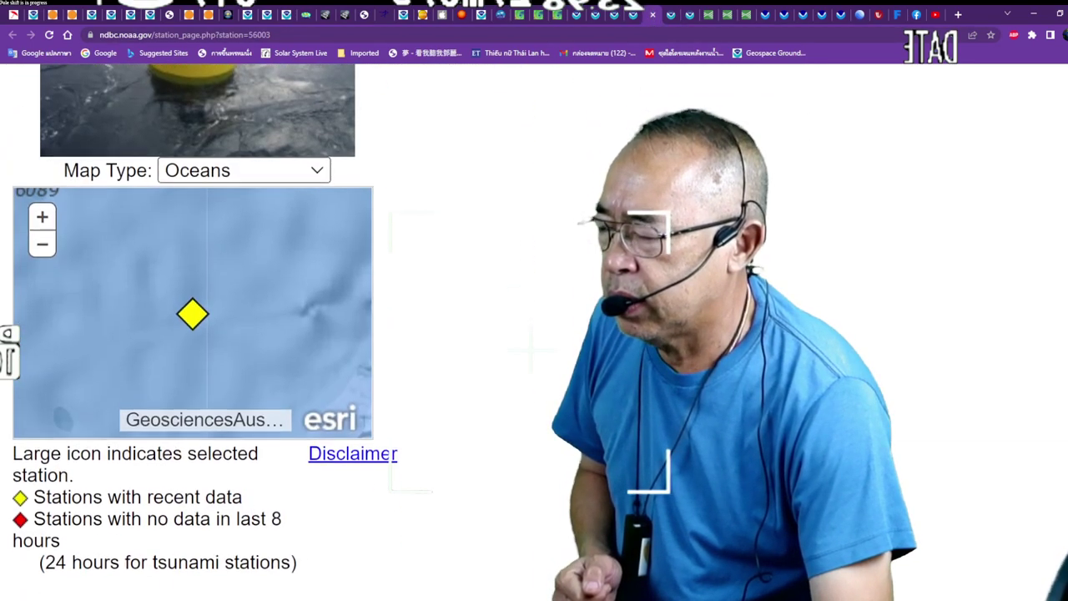
scroll(271, 333, "down", 3)
scroll(272, 334, "down", 1)
scroll(689, 56, "down", 1)
scroll(689, 56, "down", 2)
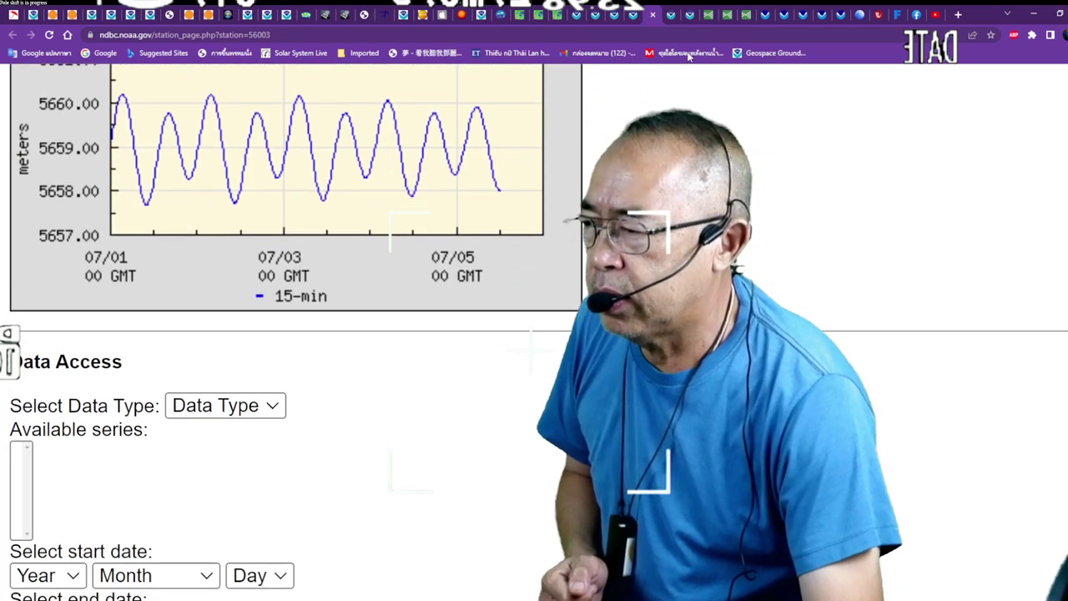
left_click(598, 17)
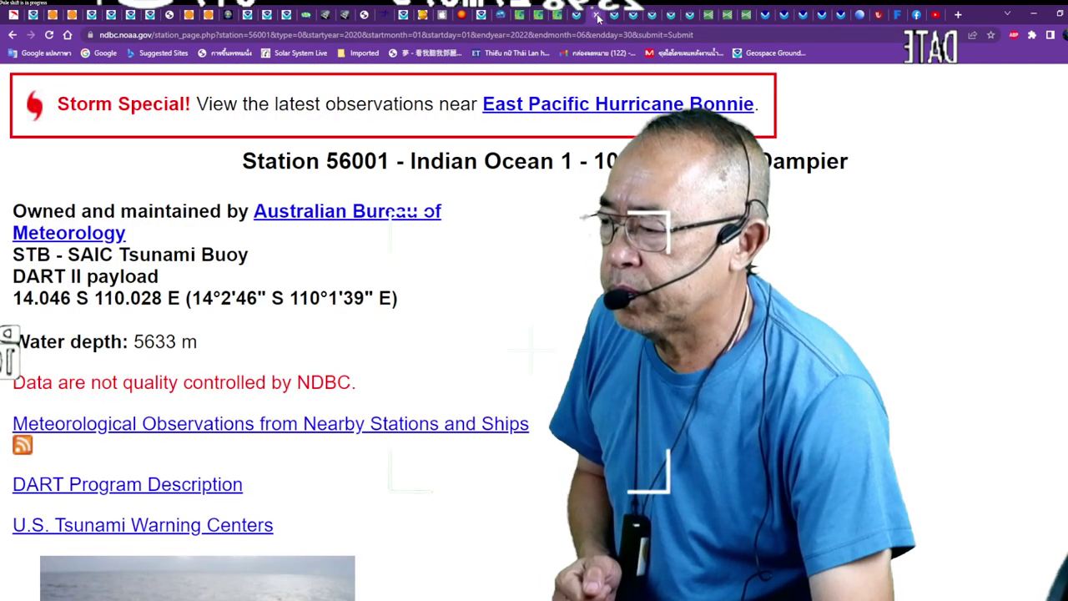
scroll(272, 333, "down", 4)
scroll(271, 334, "down", 4)
scroll(292, 334, "down", 3)
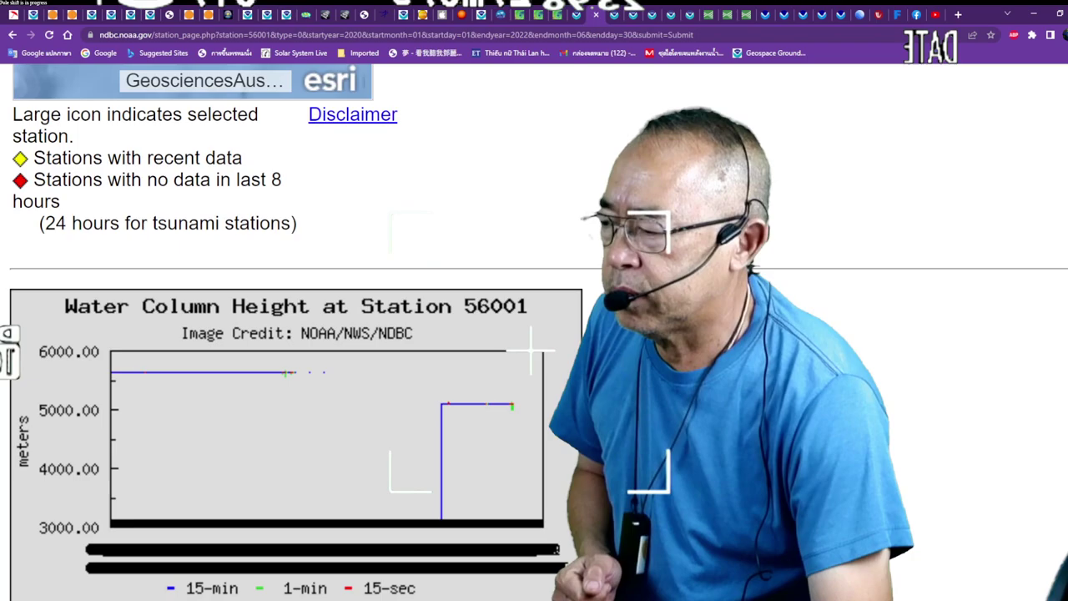
scroll(292, 334, "down", 1)
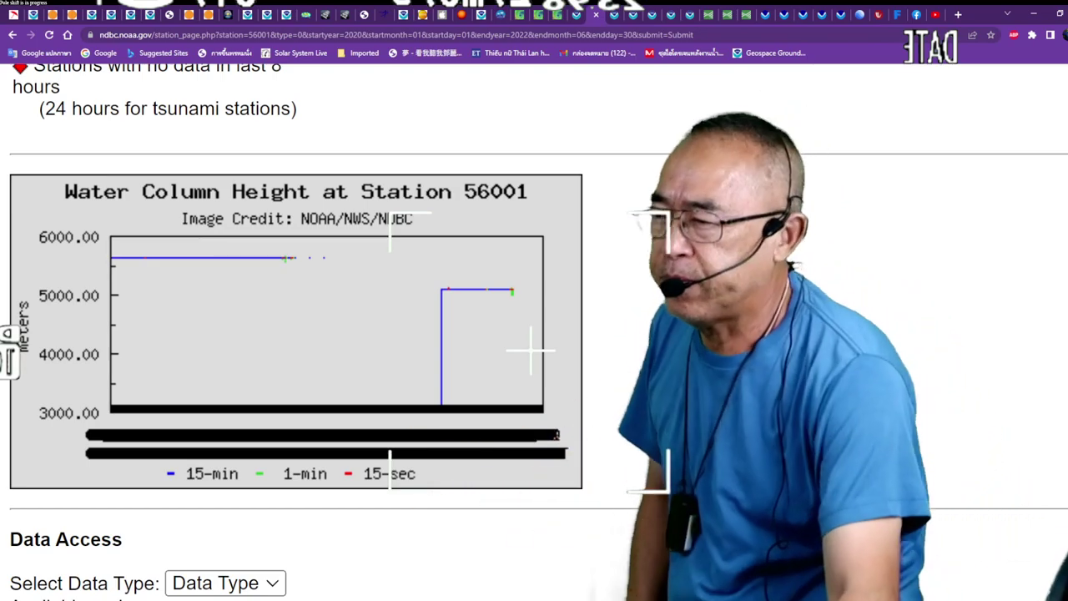
Step: Return to the NDBC station map showing DART buoys across the Indian Ocean and western Pacific
left_click(582, 16)
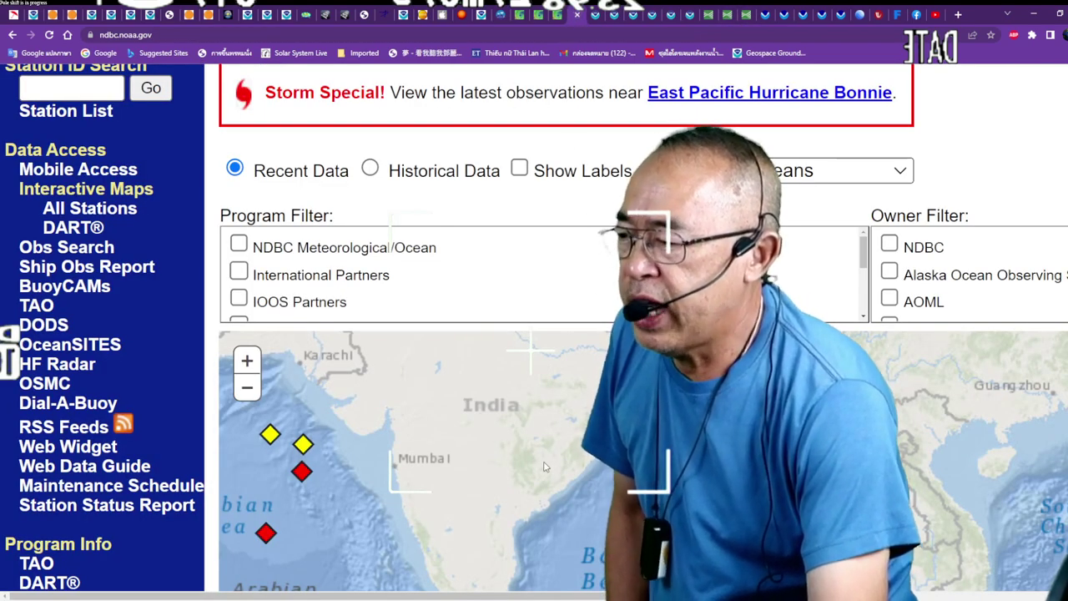
scroll(544, 467, "down", 2)
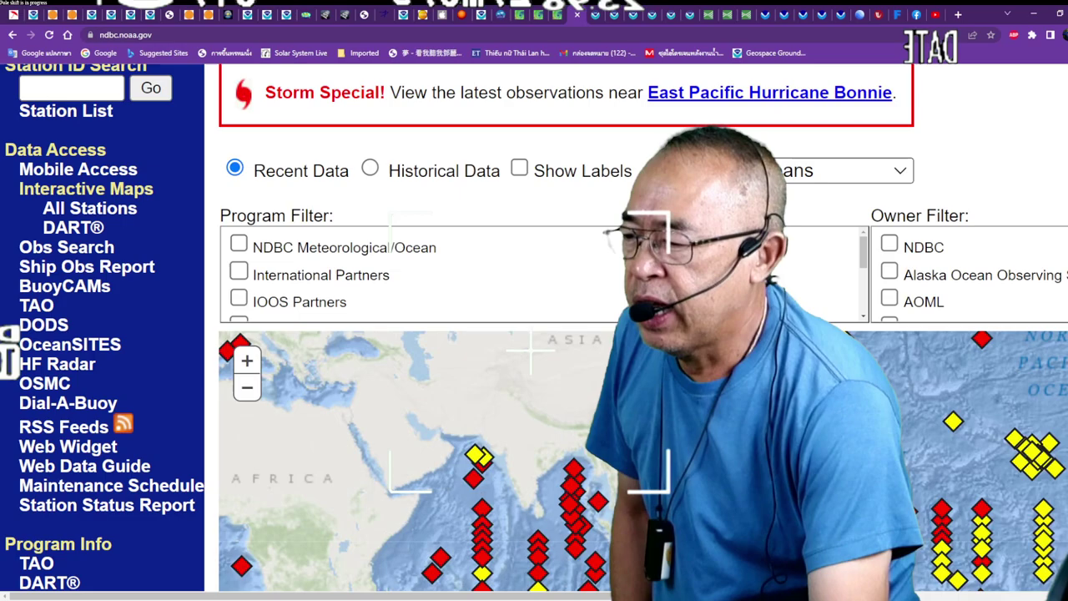
scroll(1058, 215, "down", 1)
scroll(1051, 215, "down", 1)
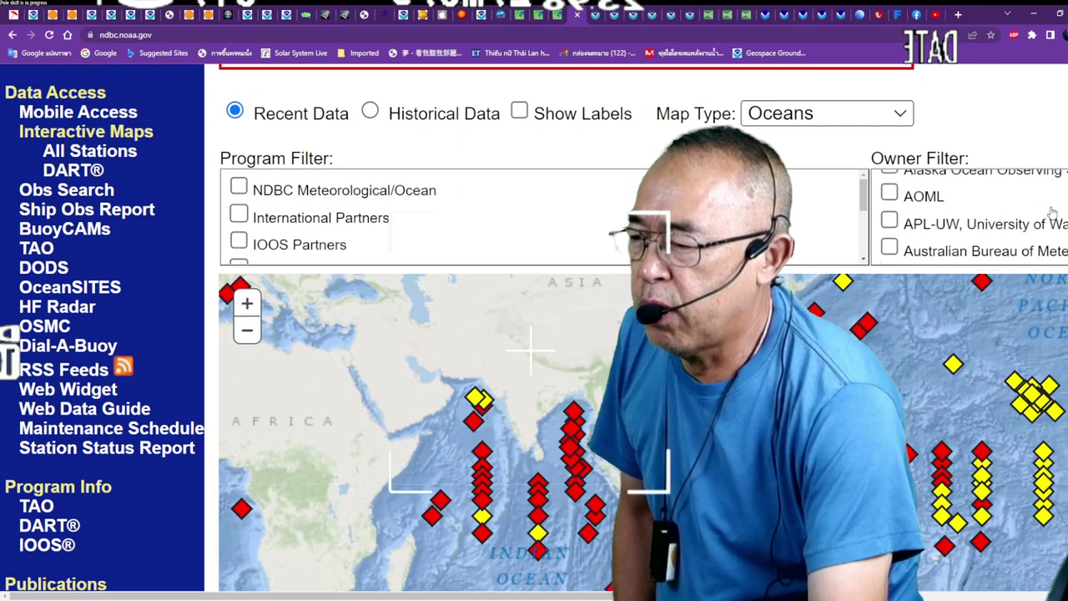
scroll(1048, 215, "down", 1)
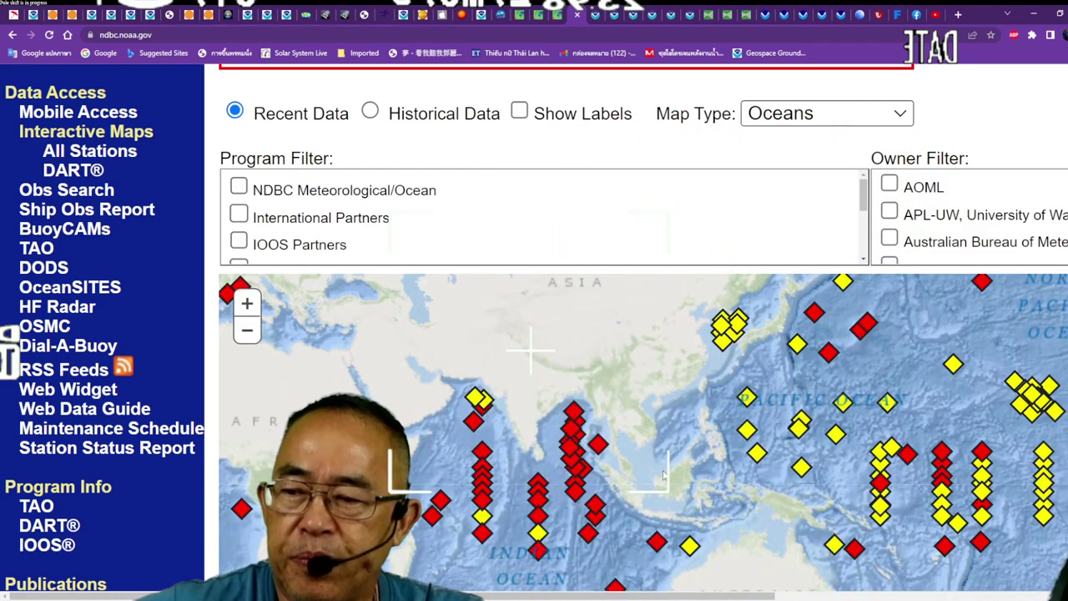
scroll(194, 334, "down", 2)
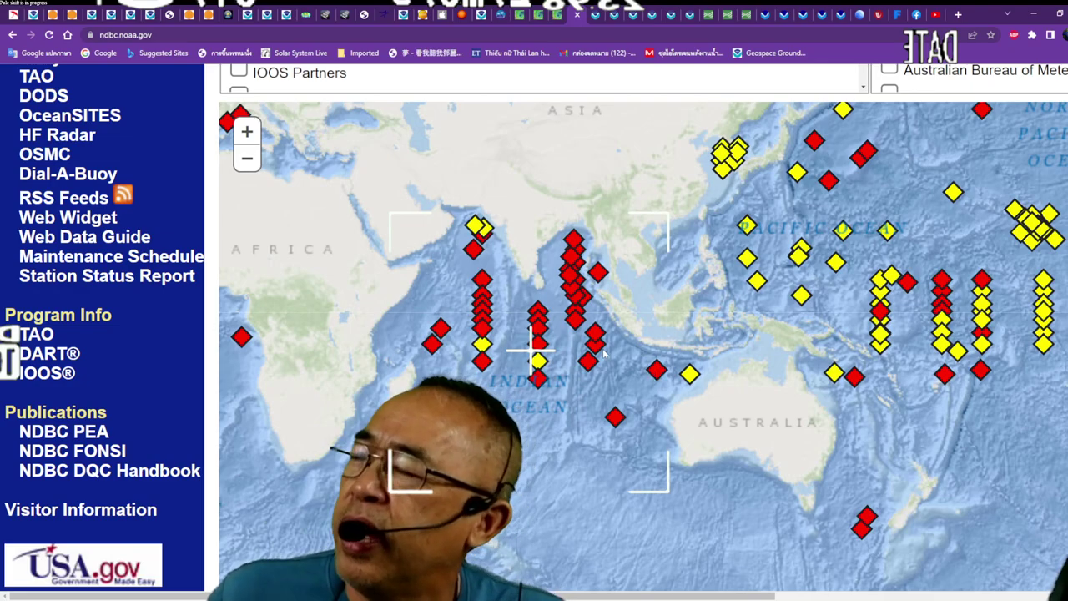
Step: Switch to the RAMMB SLIDER tab looping Himawari-8 full-disk Shortwave Albedo, July 1–3, 2022
left_click(504, 23)
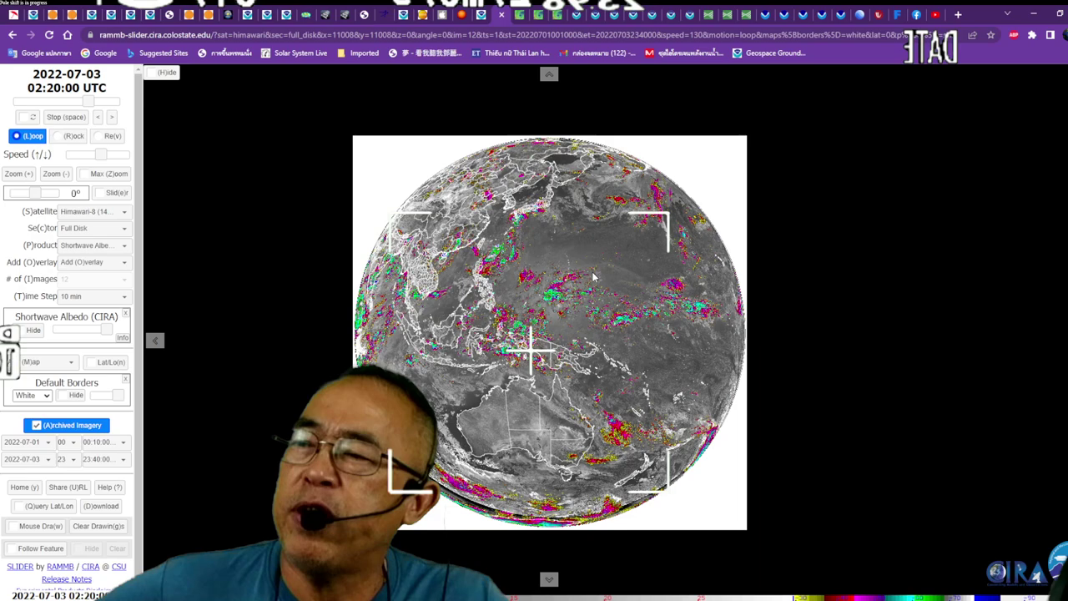
Step: Switch back to the NDBC Station 23461 tab as its chart reloads
left_click(691, 15)
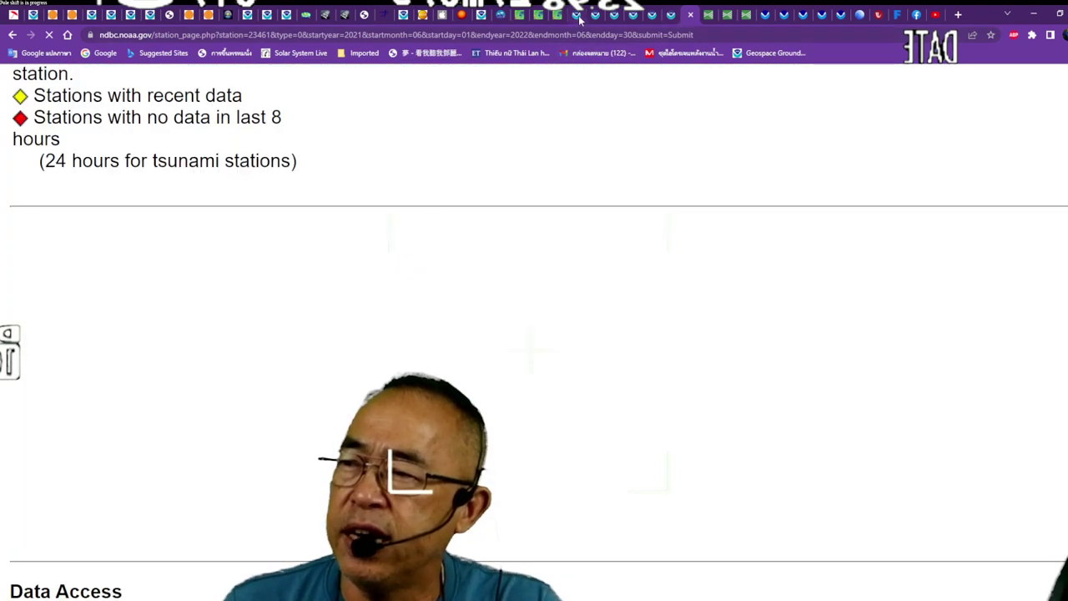
Step: Return to the NDBC station map of the Indian Ocean, Australia and western Pacific
left_click(577, 15)
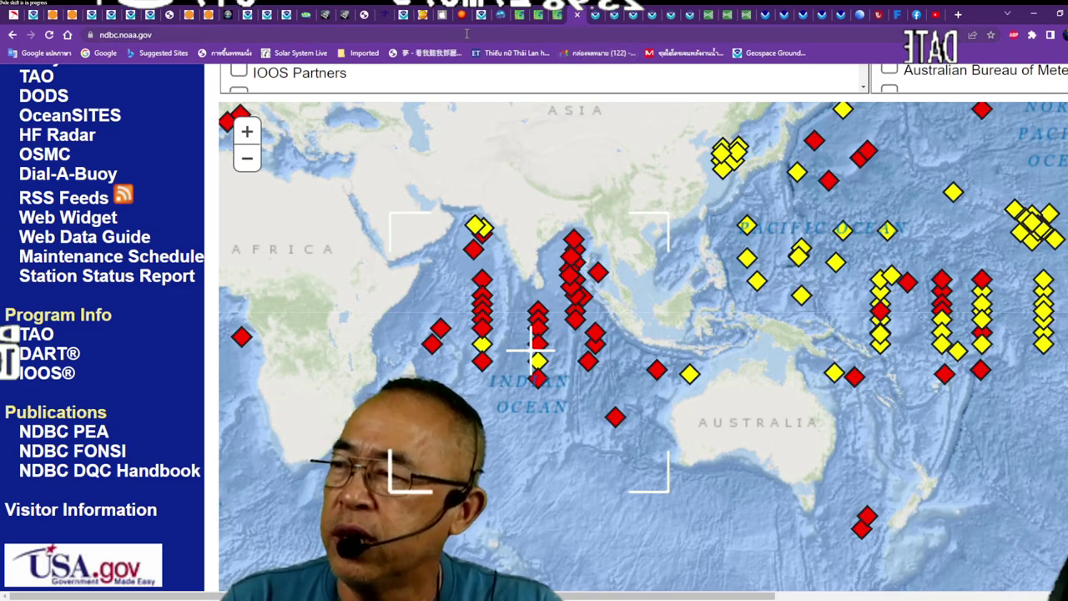
Step: Switch back to the iSWA tab showing the BATSRUS field line, solar wind and magnetopause plots
left_click(325, 15)
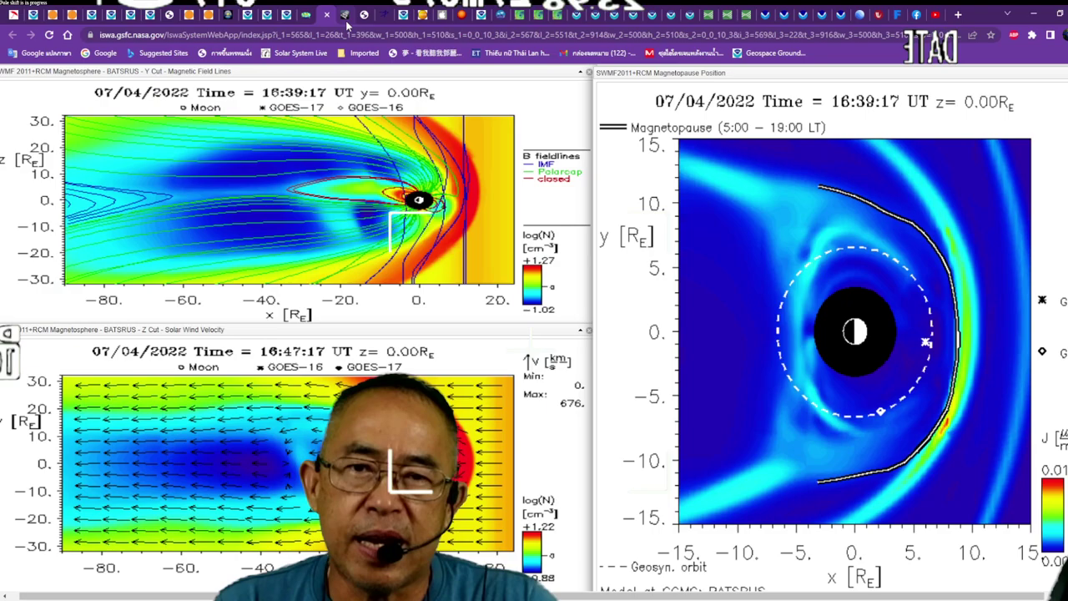